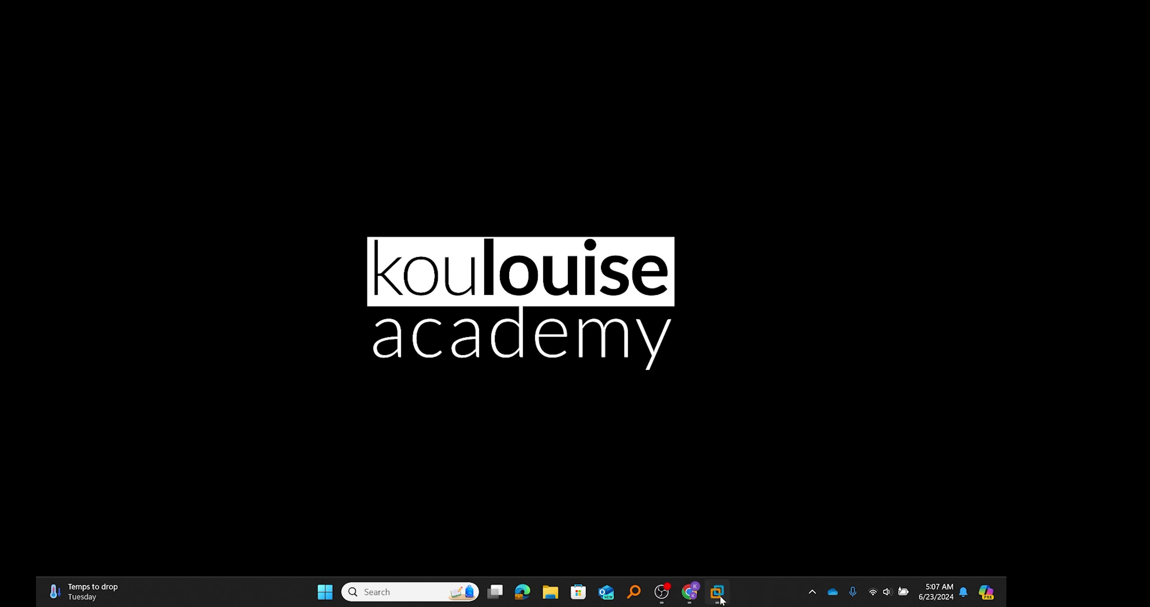
# - Resume the winsvr2k2501 virtual machine, dismiss the side-channel hint, and view it full screen
pyautogui.moveTo(720, 599)
pyautogui.click(777, 496)
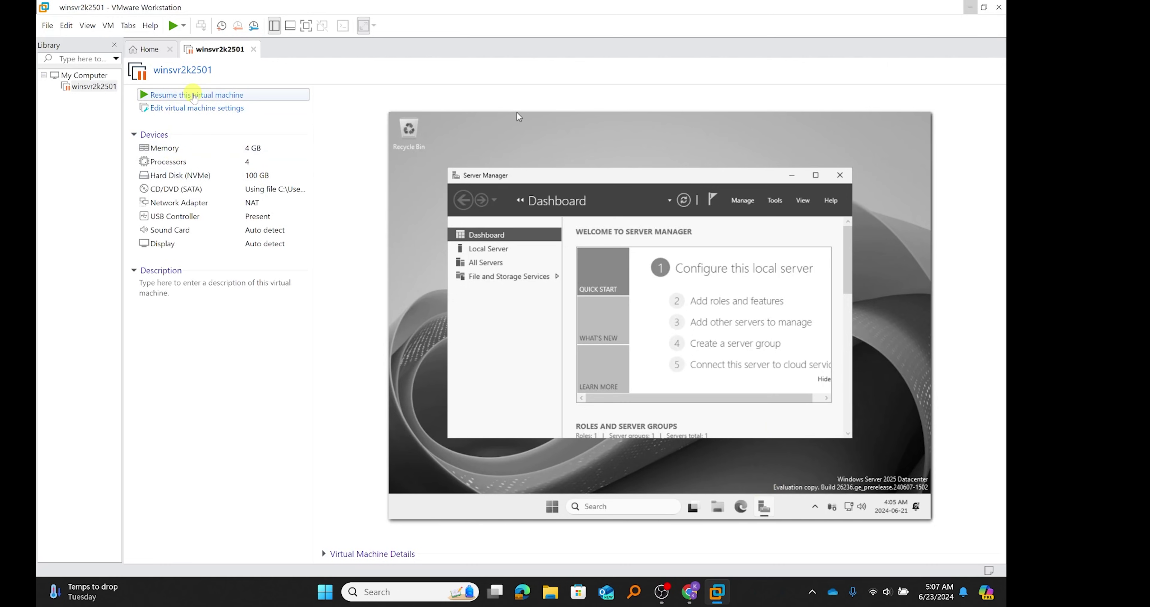
pyautogui.click(194, 95)
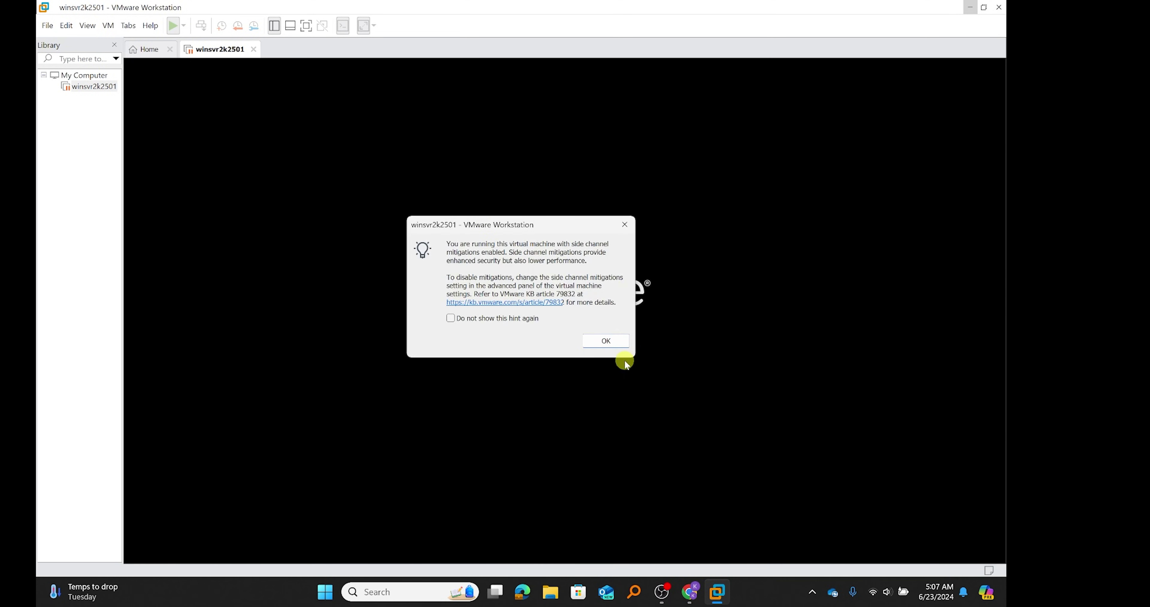
pyautogui.click(601, 345)
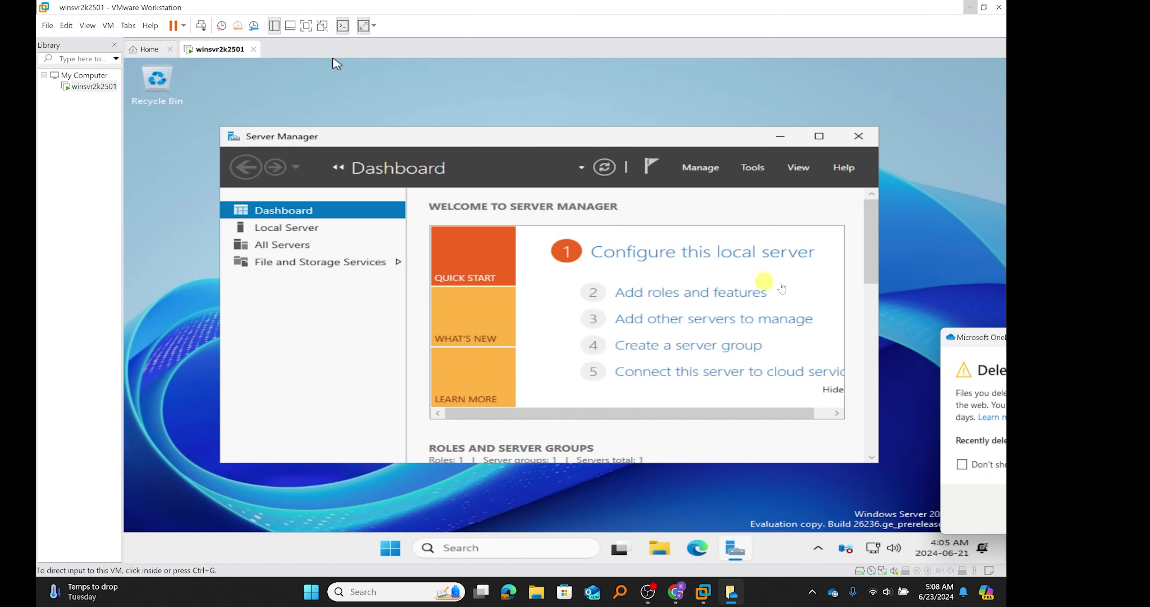
pyautogui.hotkey('ctrl', 'alt', 'Return')
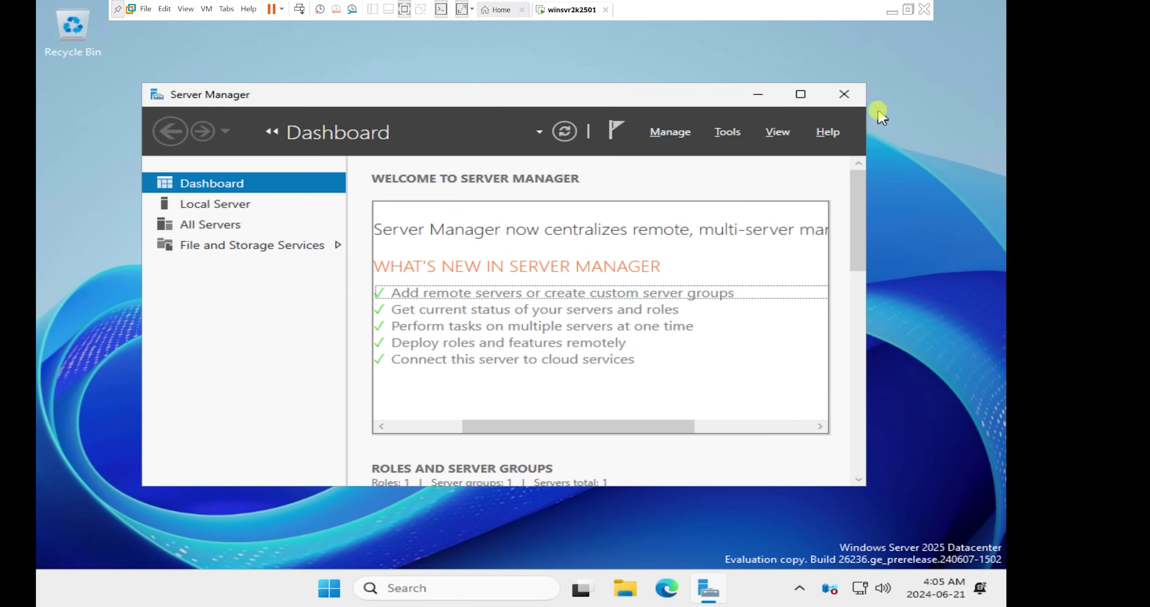
# - Close Server Manager and briefly open and dismiss the Start menu
pyautogui.click(843, 96)
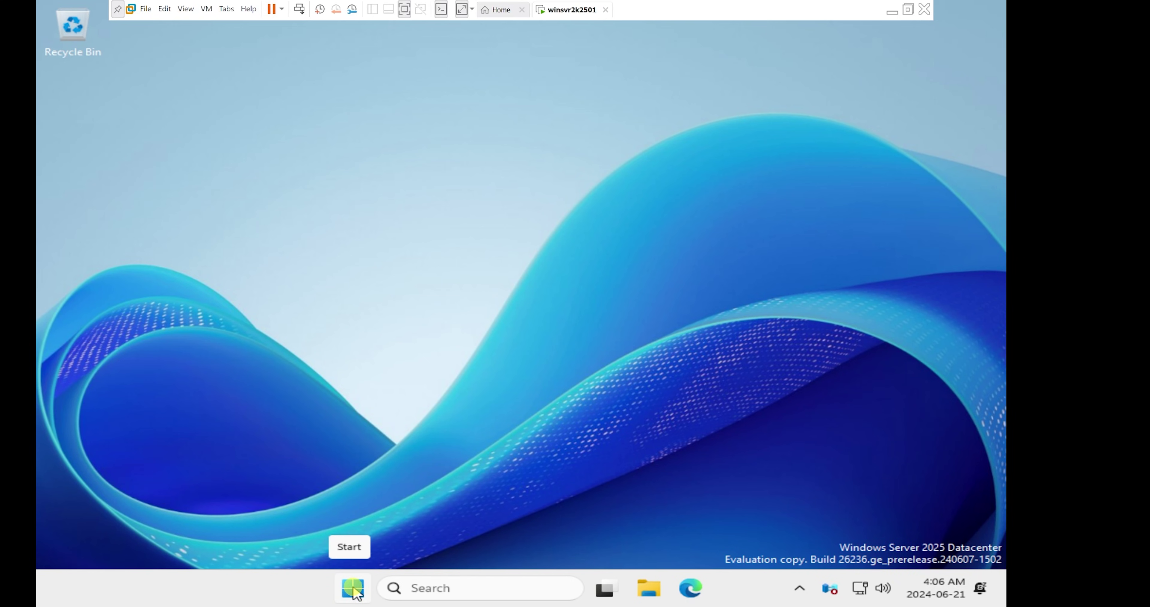
pyautogui.click(358, 594)
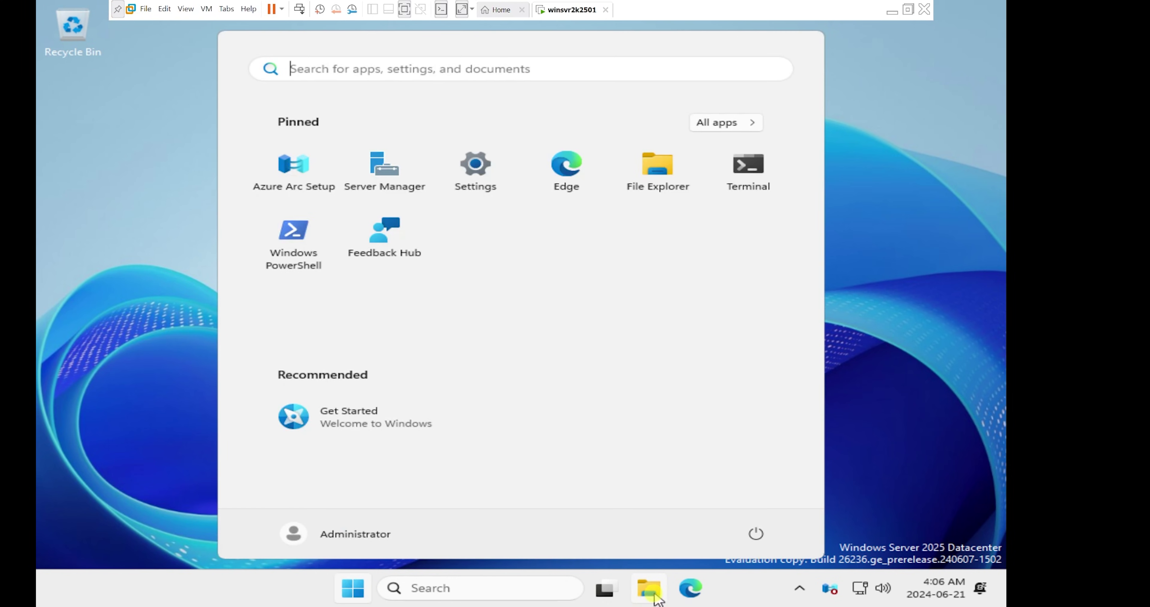
pyautogui.click(886, 513)
pyautogui.click(647, 591)
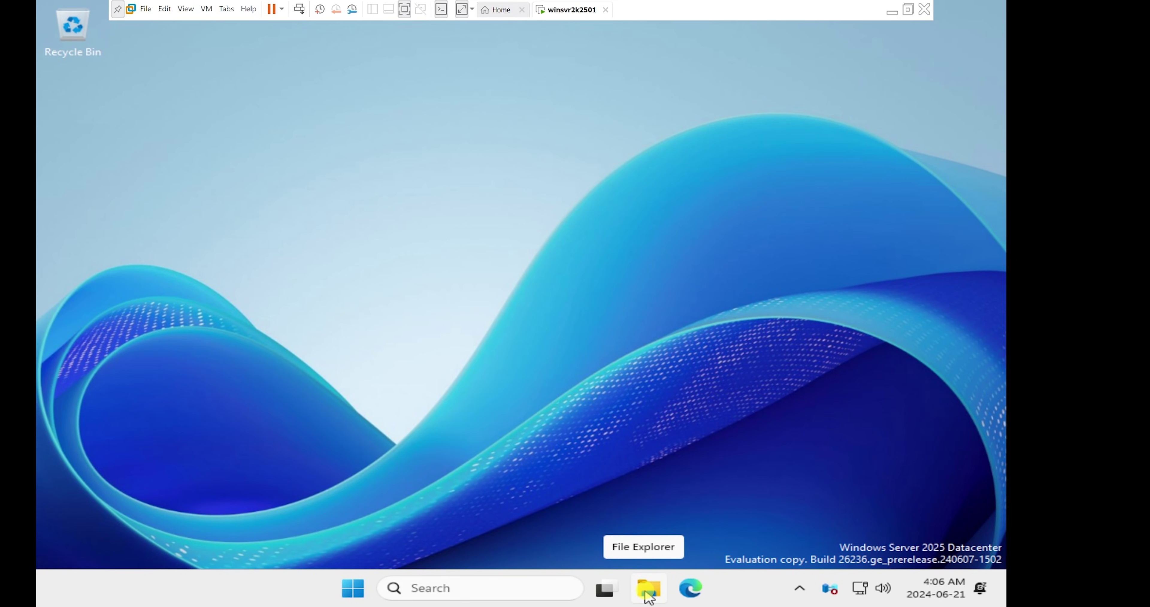
# - From File Explorer, open This PC's Properties to reach the System About page
pyautogui.click(652, 591)
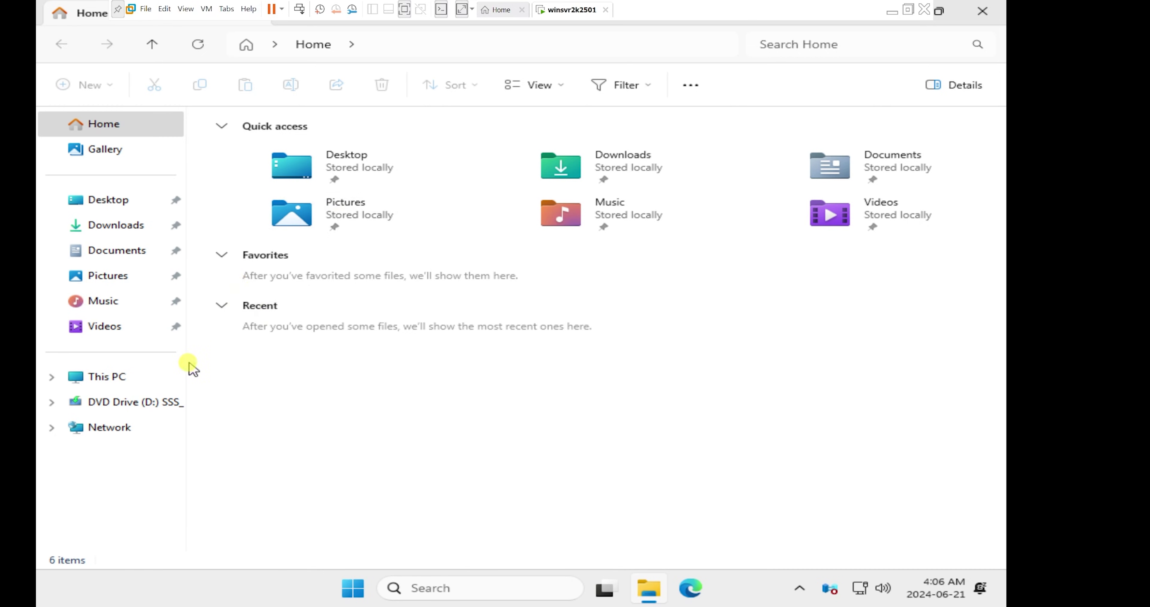
pyautogui.rightClick(103, 382)
pyautogui.press('Escape')
pyautogui.rightClick(102, 381)
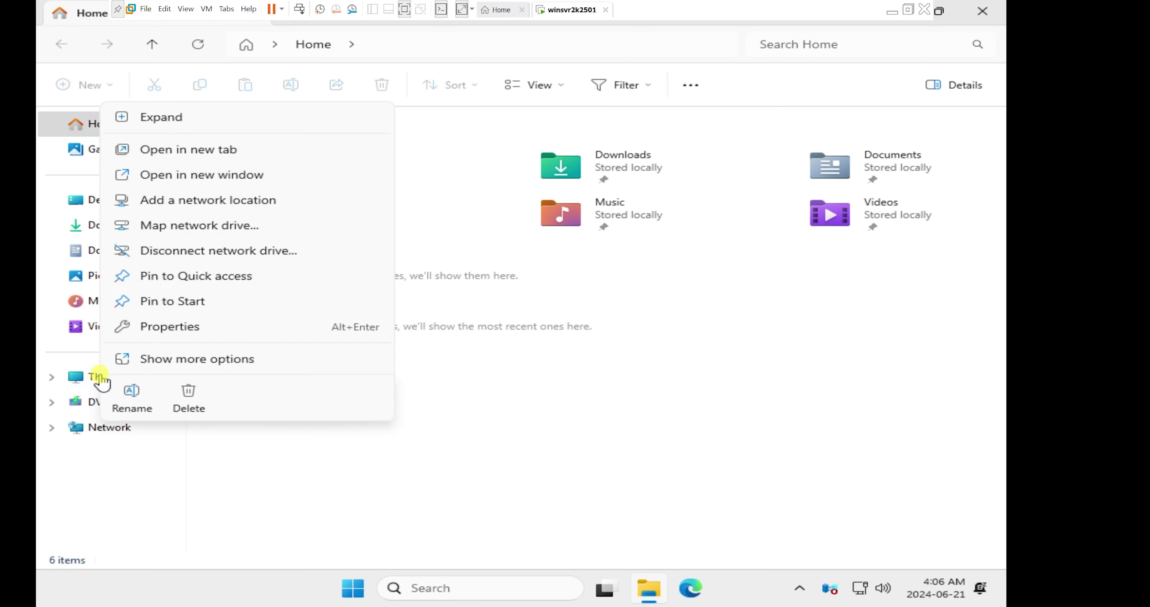
pyautogui.click(180, 328)
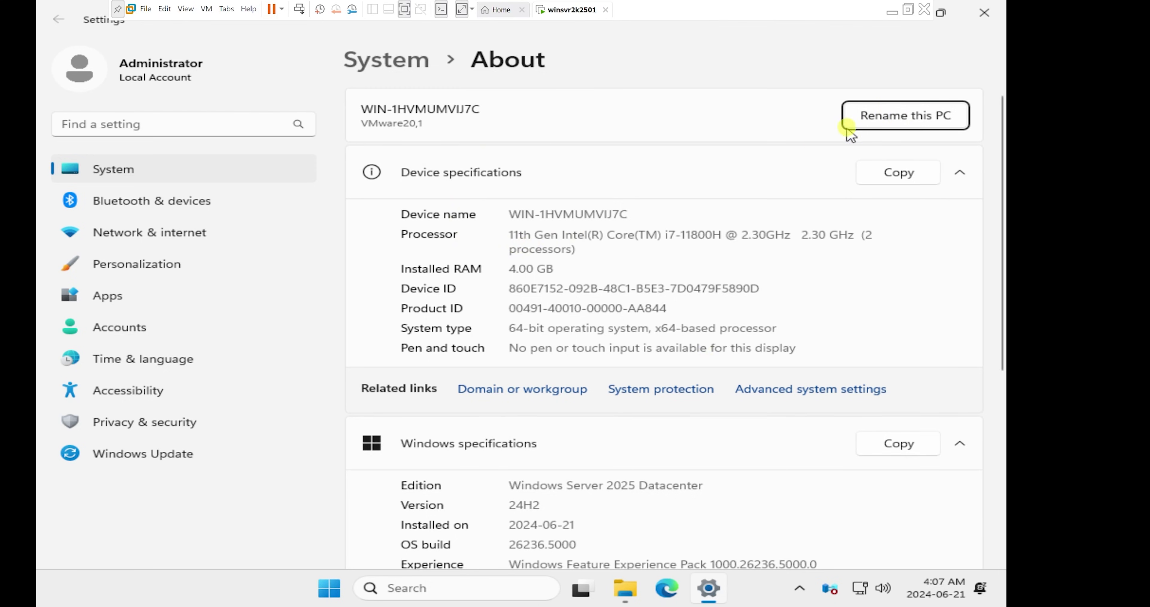
# - Rename the PC to dc01 and restart now, confirming the shutdown reason
pyautogui.click(892, 120)
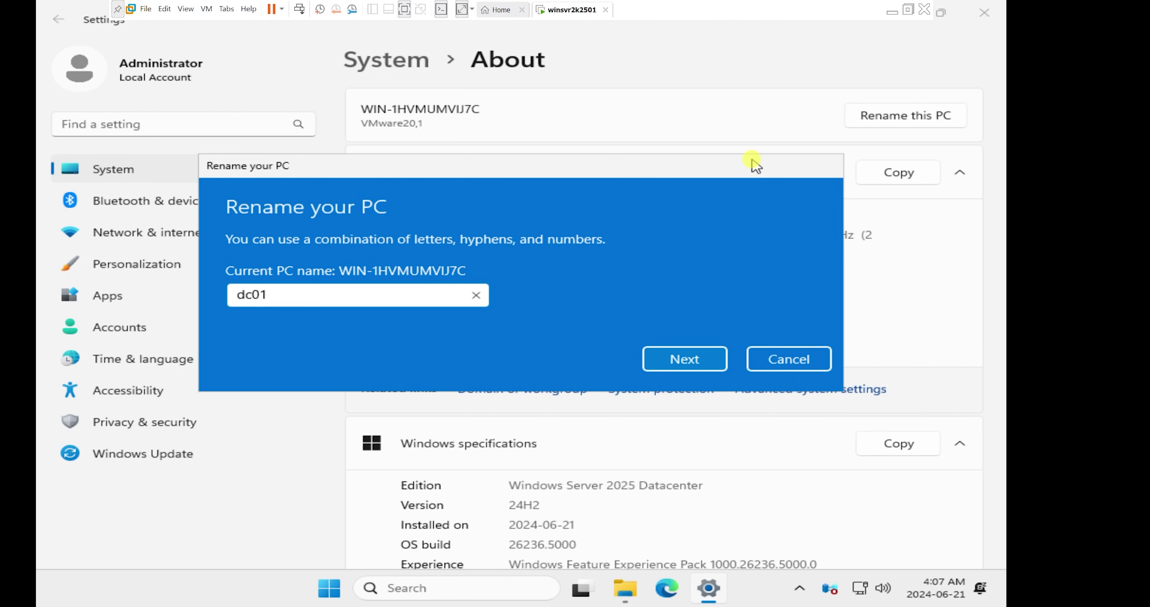
pyautogui.click(684, 362)
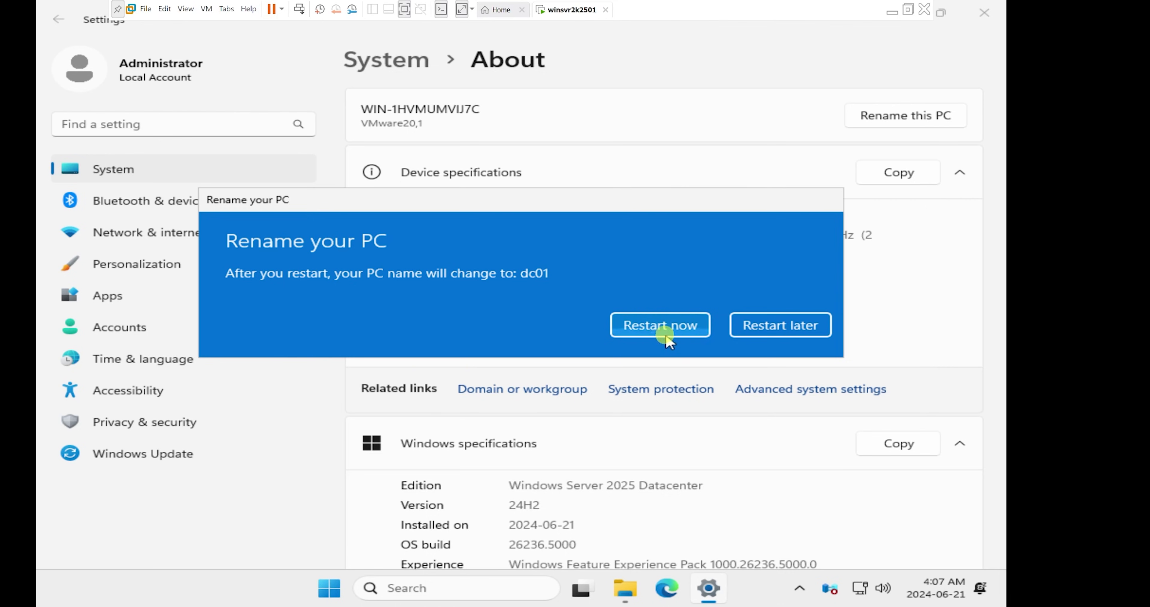
pyautogui.click(619, 326)
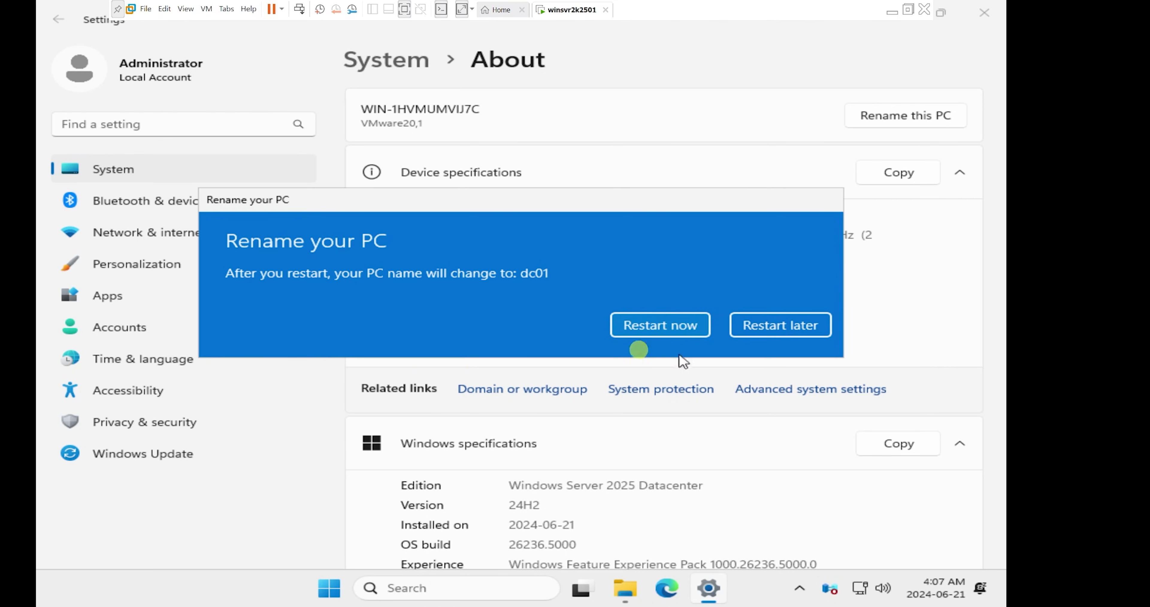
pyautogui.click(664, 329)
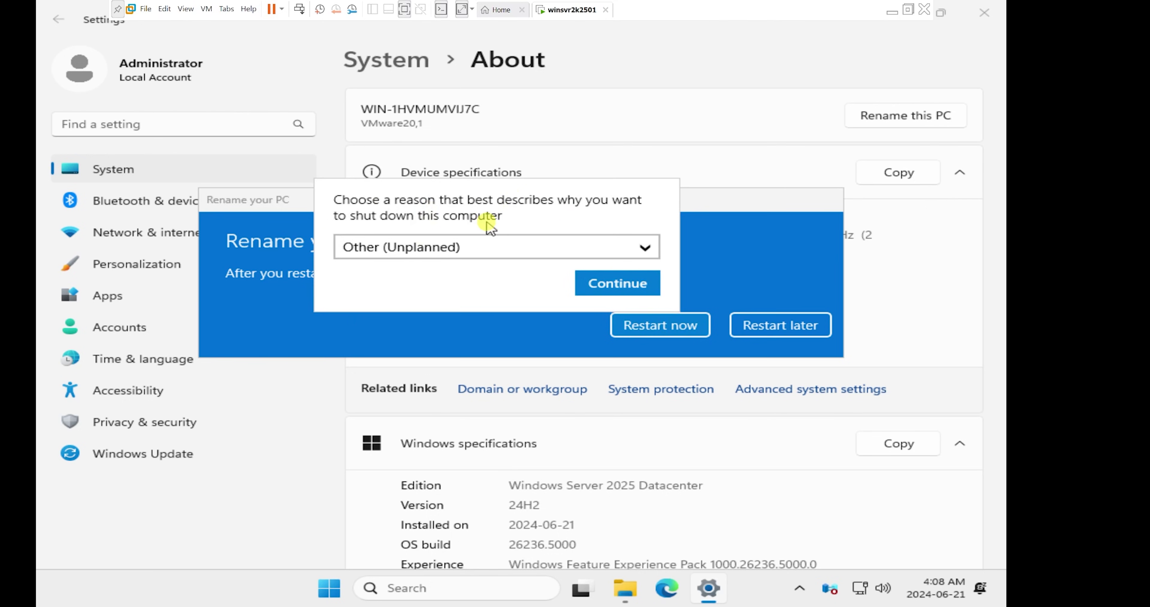
pyautogui.click(612, 282)
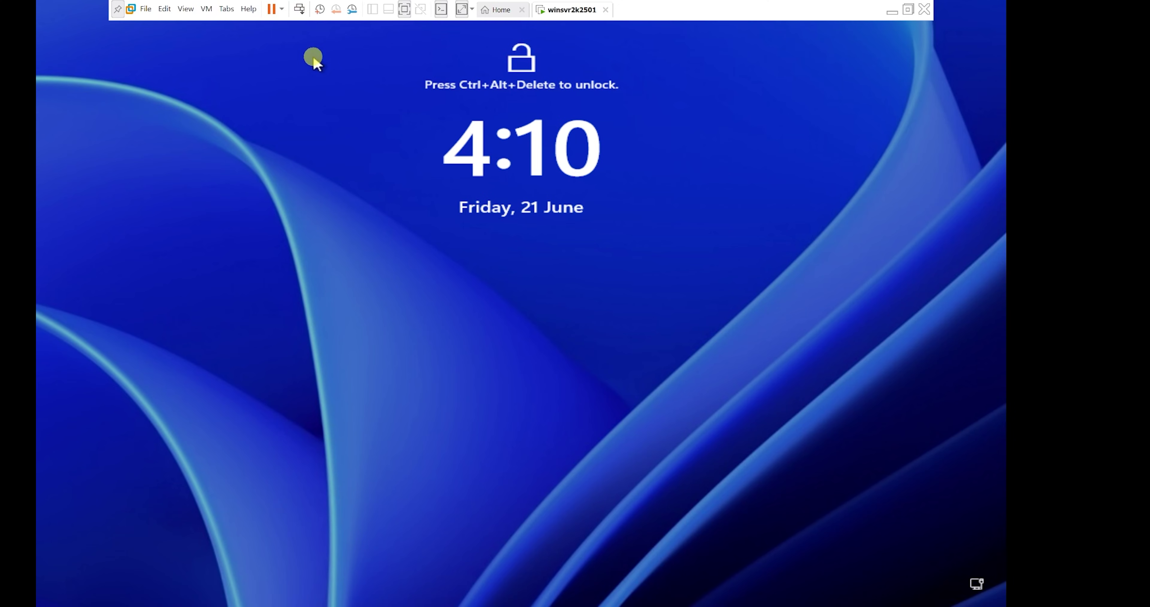
# - Send Ctrl+Alt+Del to the restarted server and enter the Administrator password
pyautogui.click(299, 9)
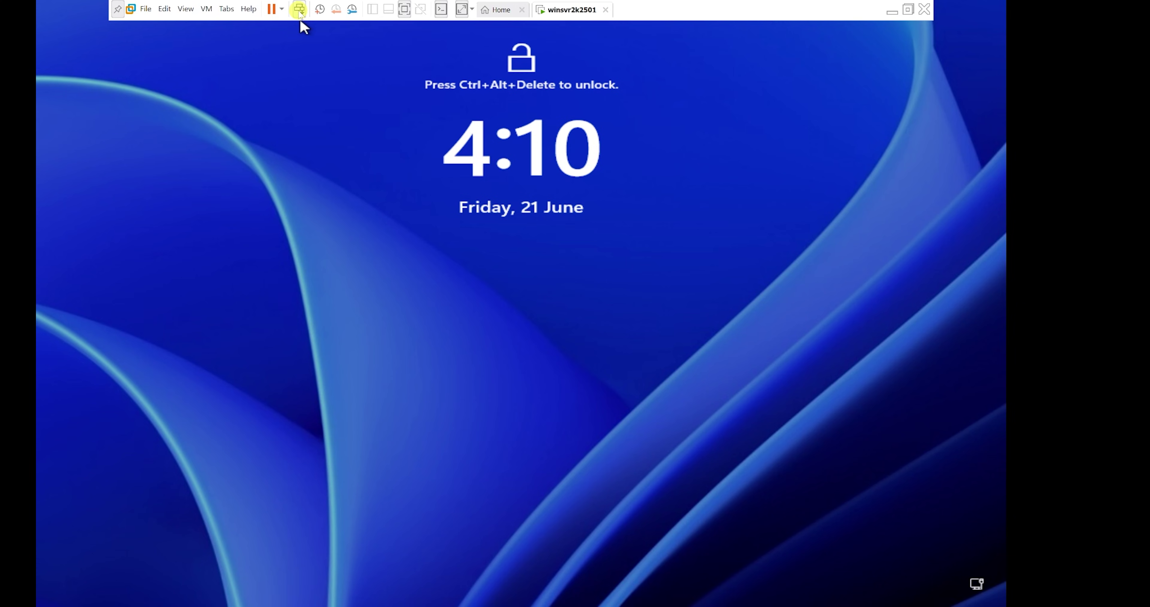
pyautogui.click(300, 9)
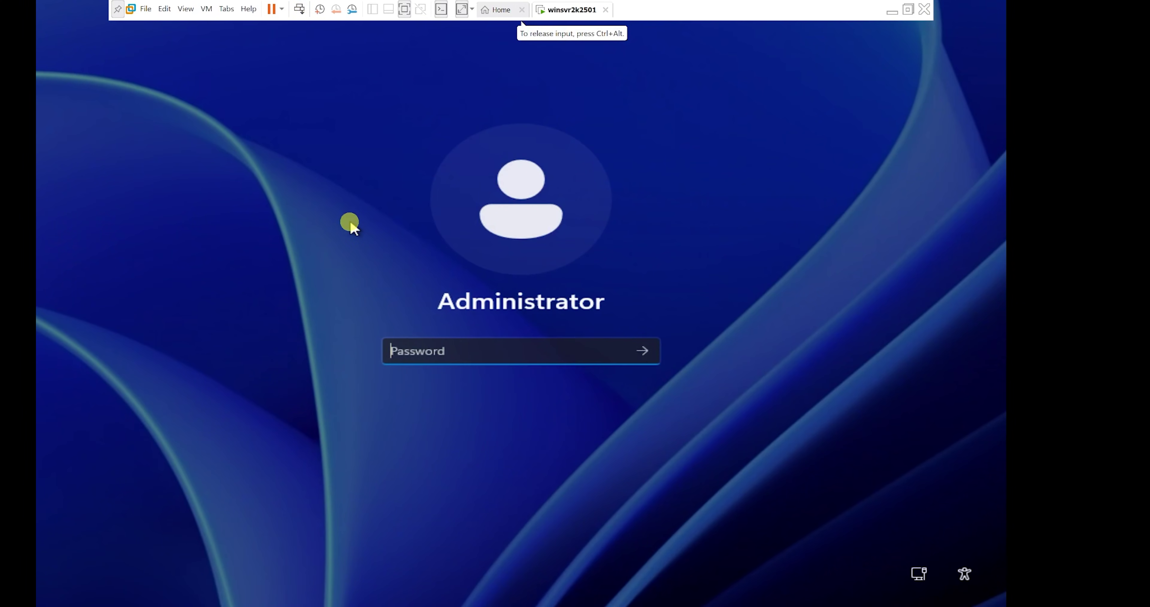
pyautogui.write('•••••••••')
pyautogui.press('capslock')
pyautogui.press('capslock')
pyautogui.write('••')
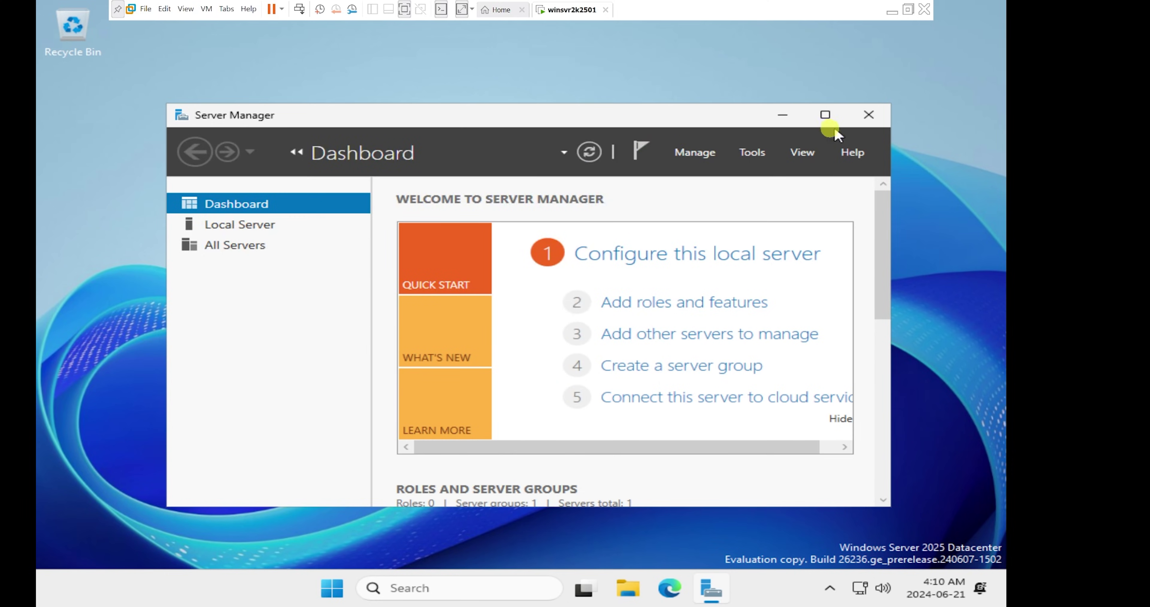
# - Maximize Server Manager, confirm Local Server shows dc01, and open Ethernet0's network connections
pyautogui.click(825, 114)
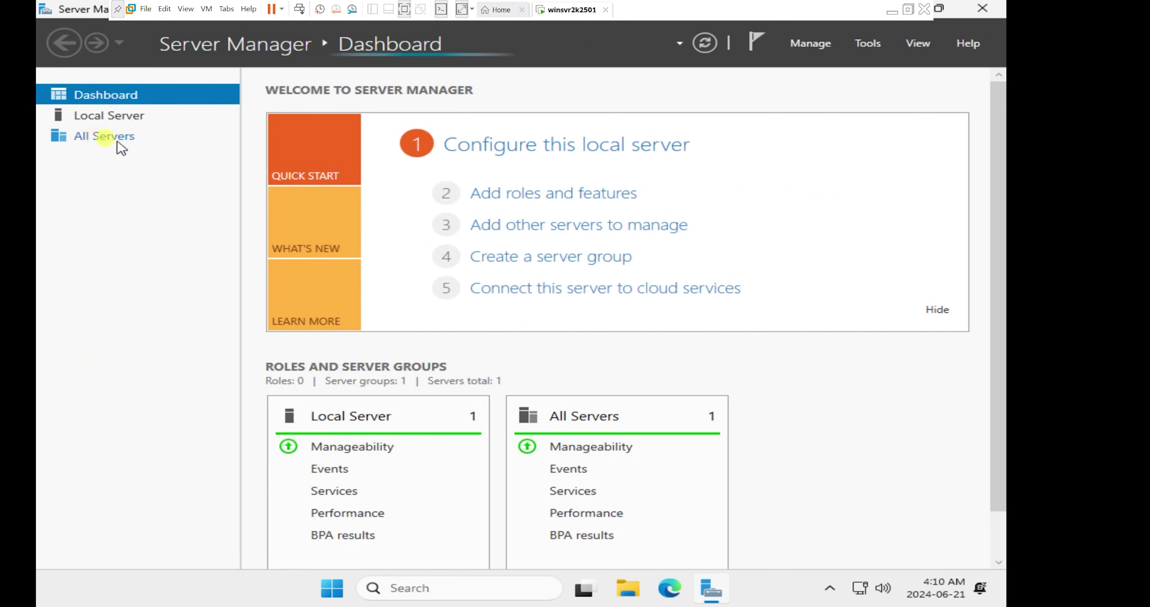
pyautogui.click(106, 120)
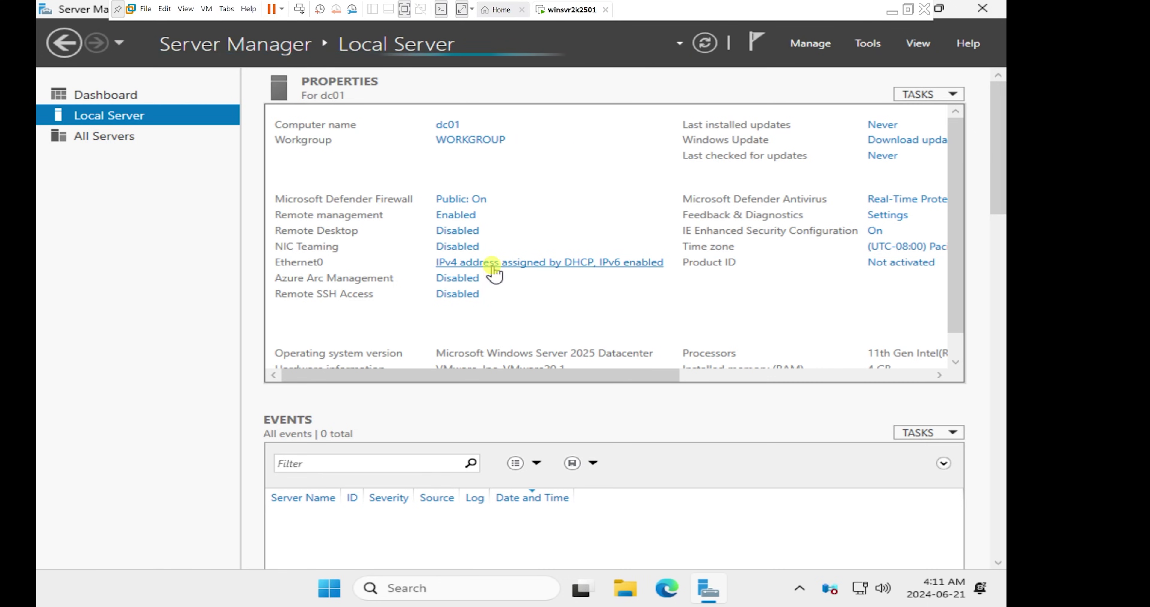
pyautogui.click(492, 264)
# - Open the Internet Protocol Version 4 properties of the Ethernet0 connection
pyautogui.click(130, 121)
pyautogui.doubleClick(132, 125)
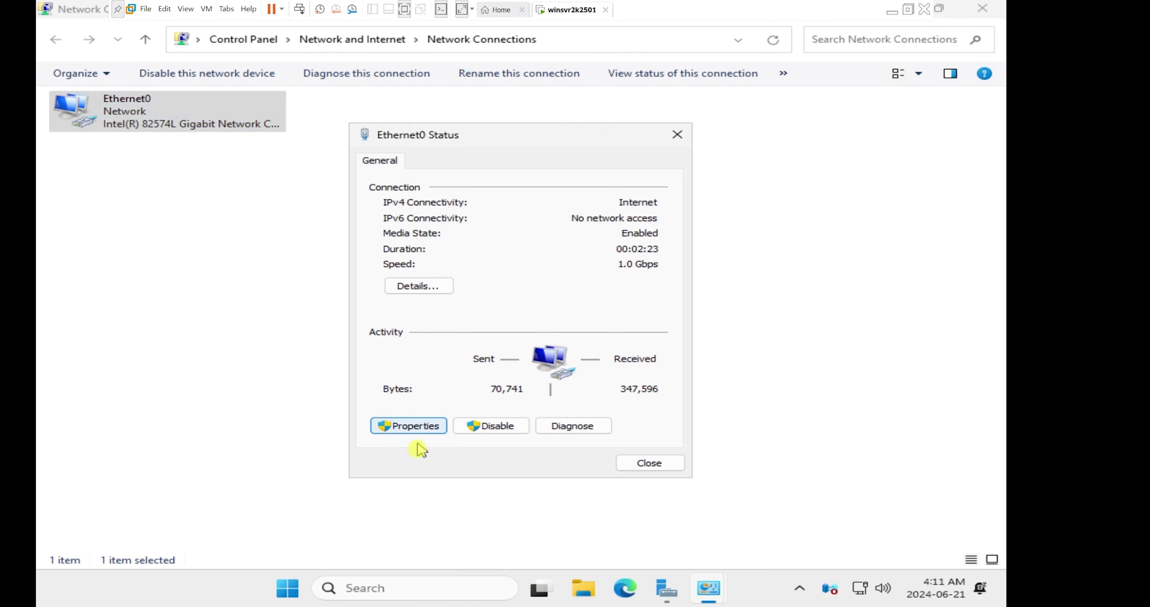
pyautogui.click(419, 427)
pyautogui.click(526, 317)
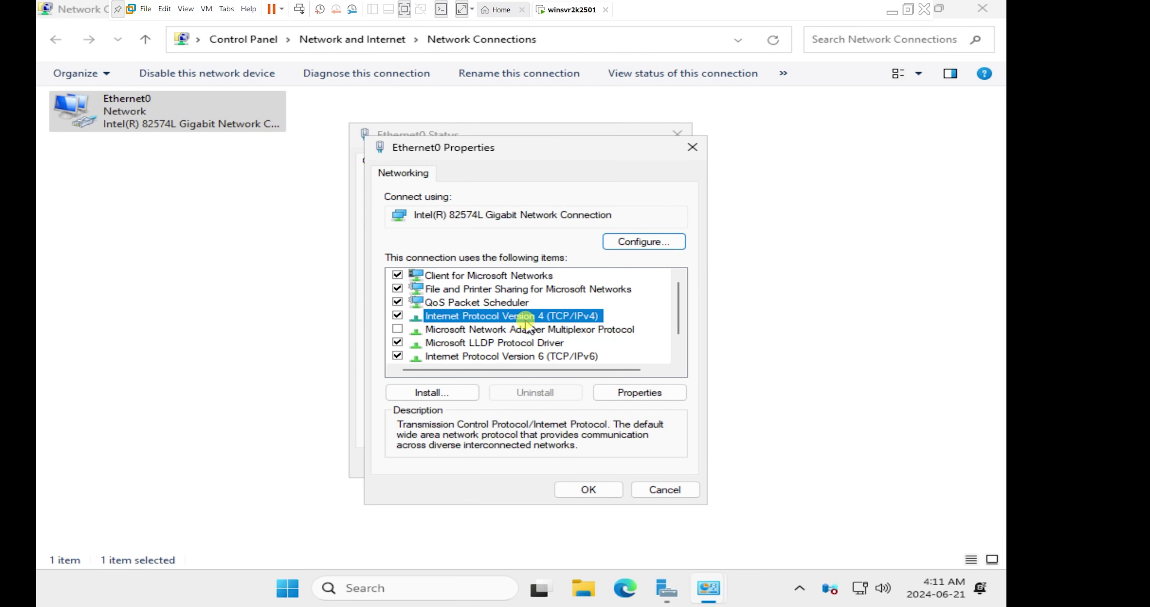
pyautogui.click(655, 393)
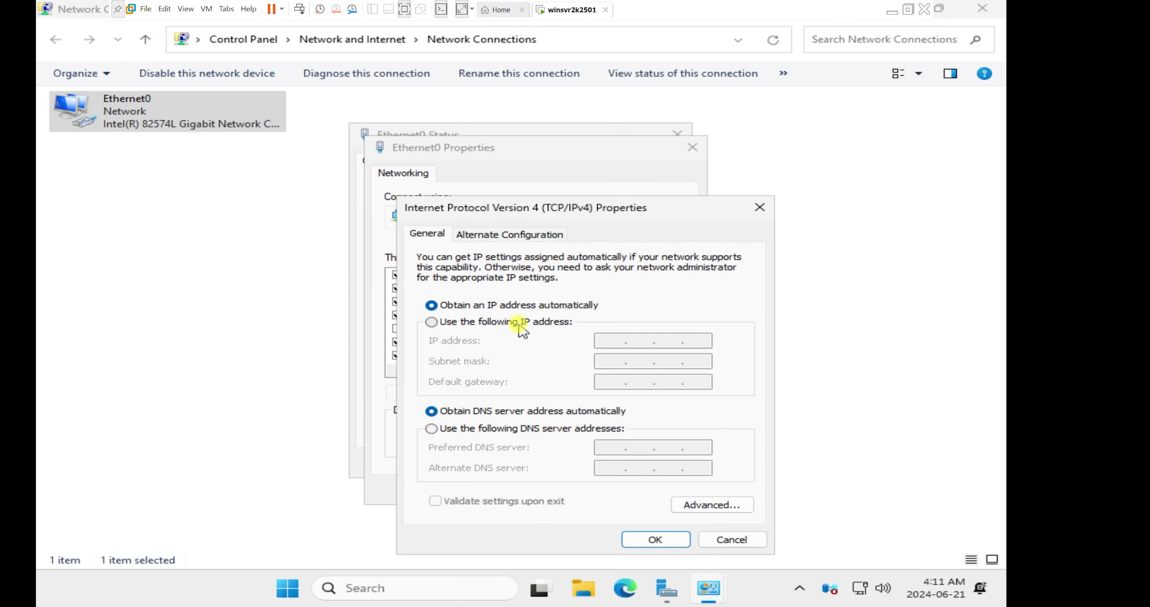
# - Set static IP 10.10.10.1, mask 255.0.0.0, DNS 10.10.10.1, and close all network windows
pyautogui.click(523, 329)
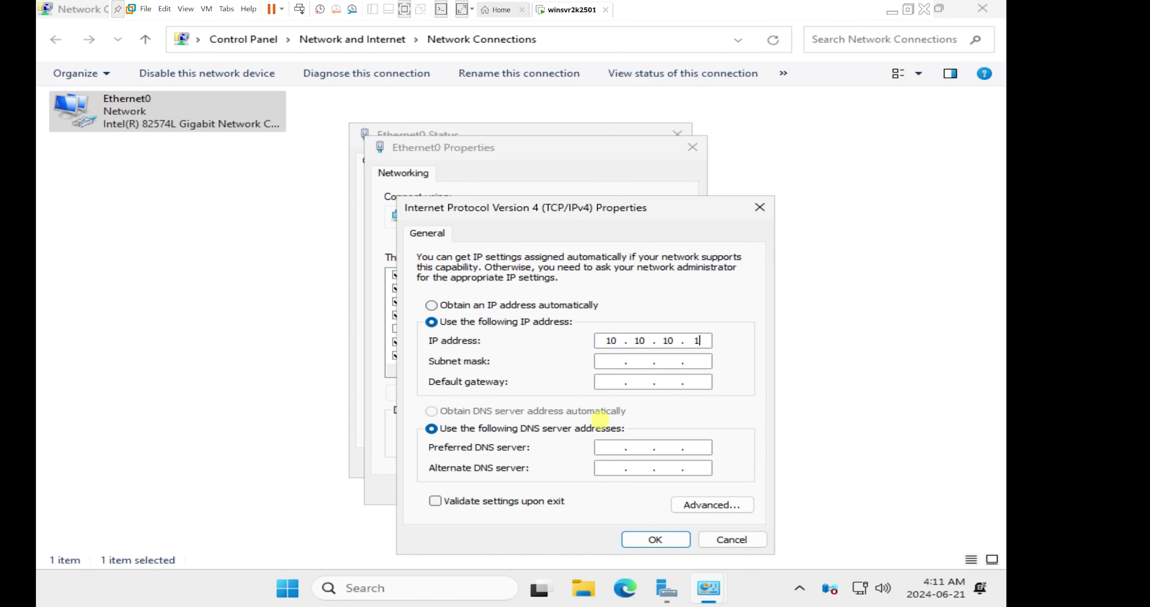
pyautogui.press('Tab')
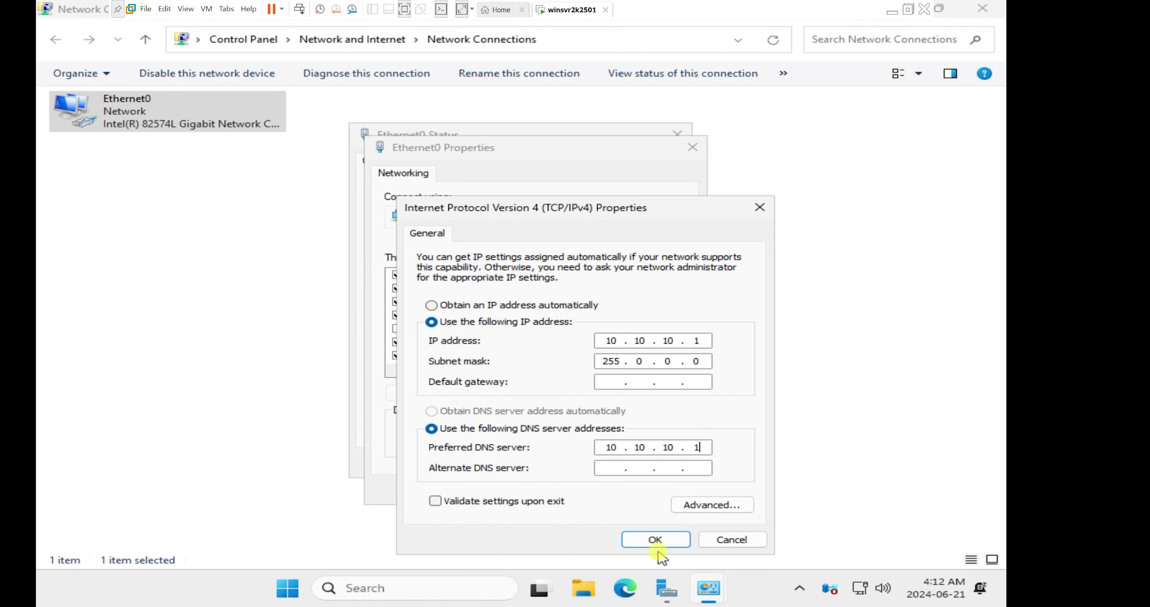
pyautogui.click(656, 540)
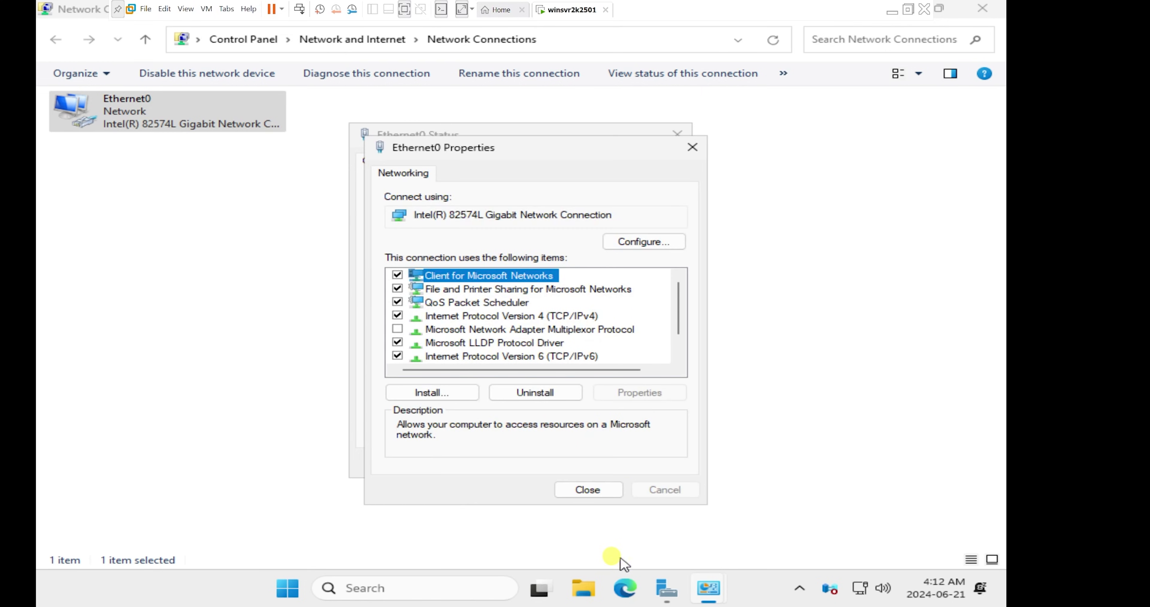
pyautogui.click(588, 490)
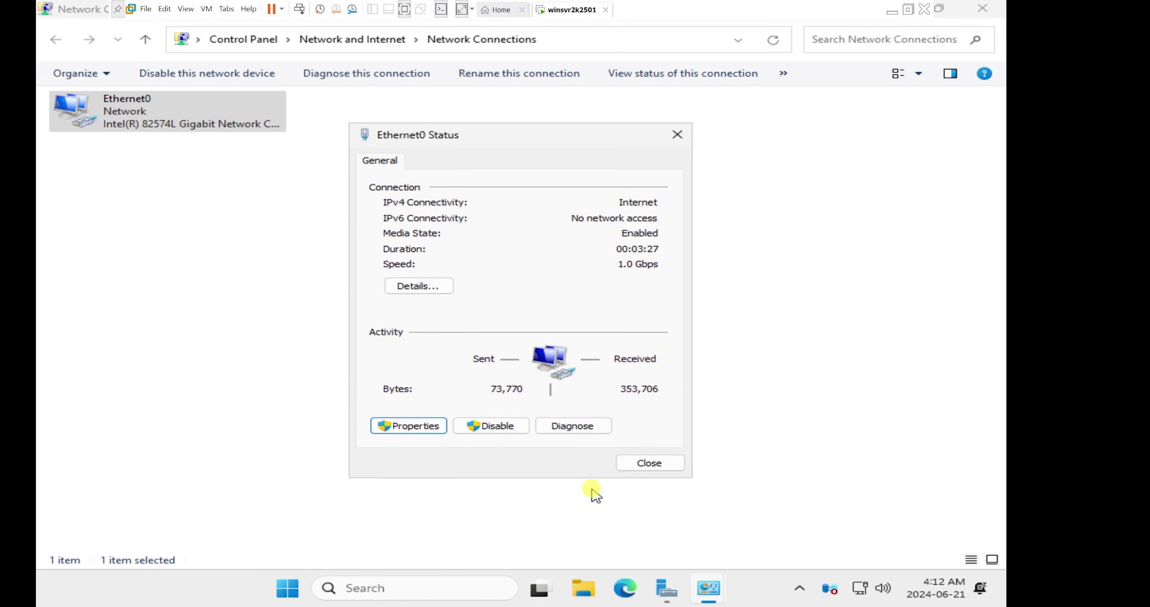
pyautogui.click(663, 467)
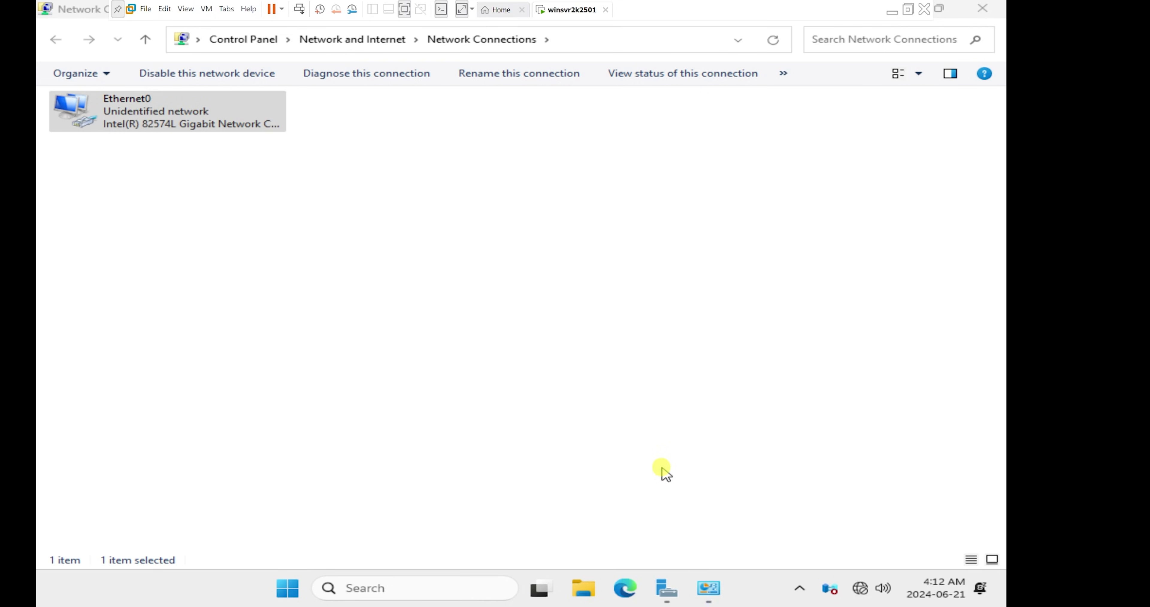
pyautogui.click(980, 9)
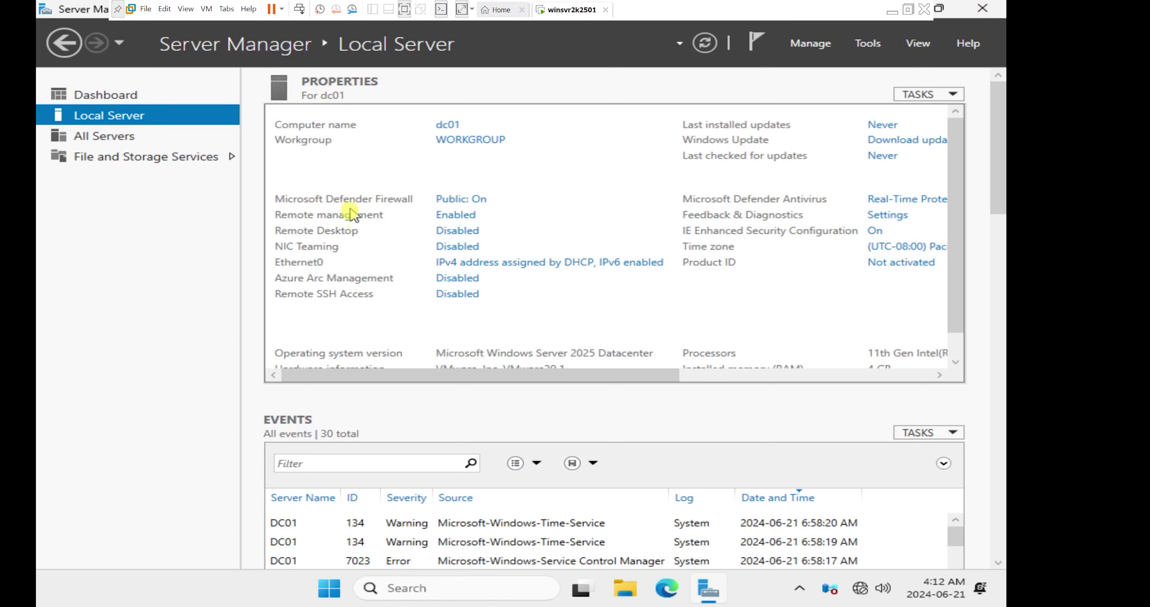
# - Refresh Server Manager's Local Server properties to update the Ethernet0 entry
pyautogui.click(706, 44)
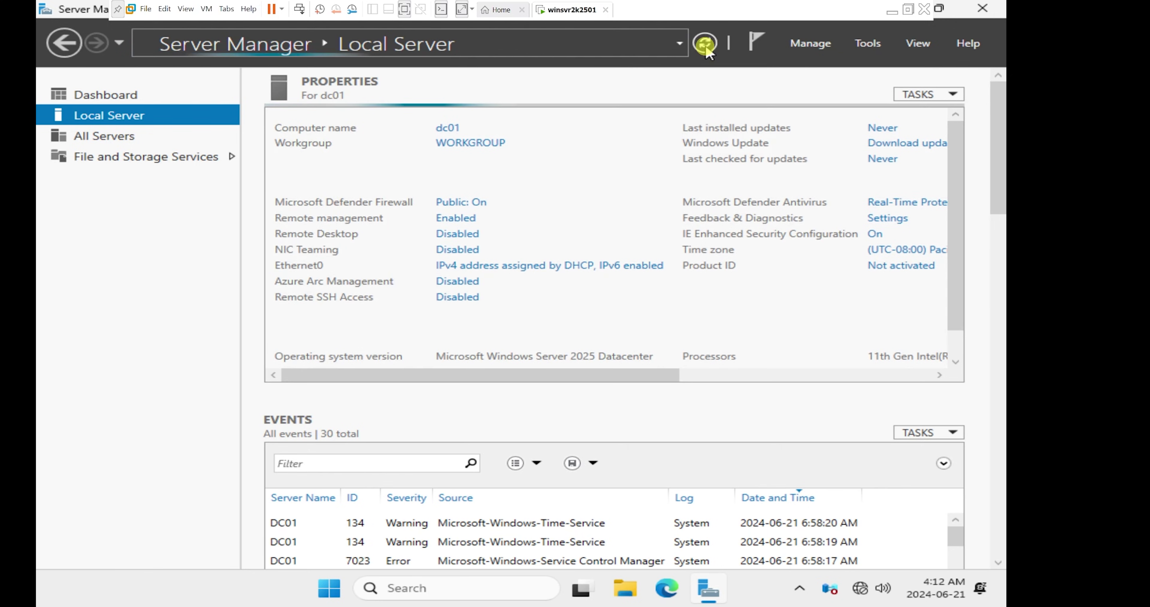